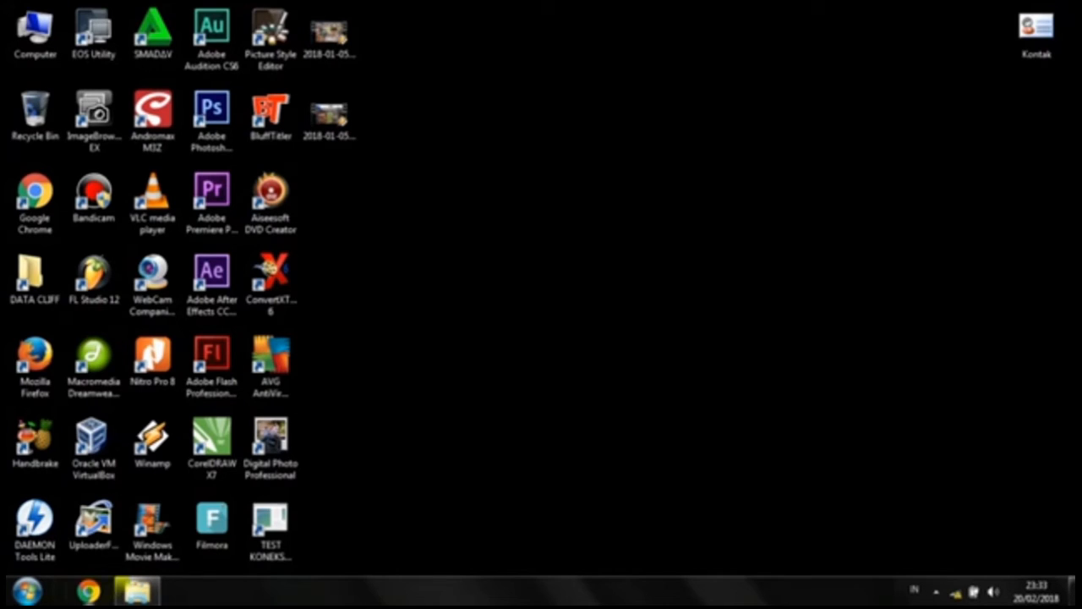
Step: Open Windows Movie Maker from the desktop
left_click(149, 545)
double_click(151, 545)
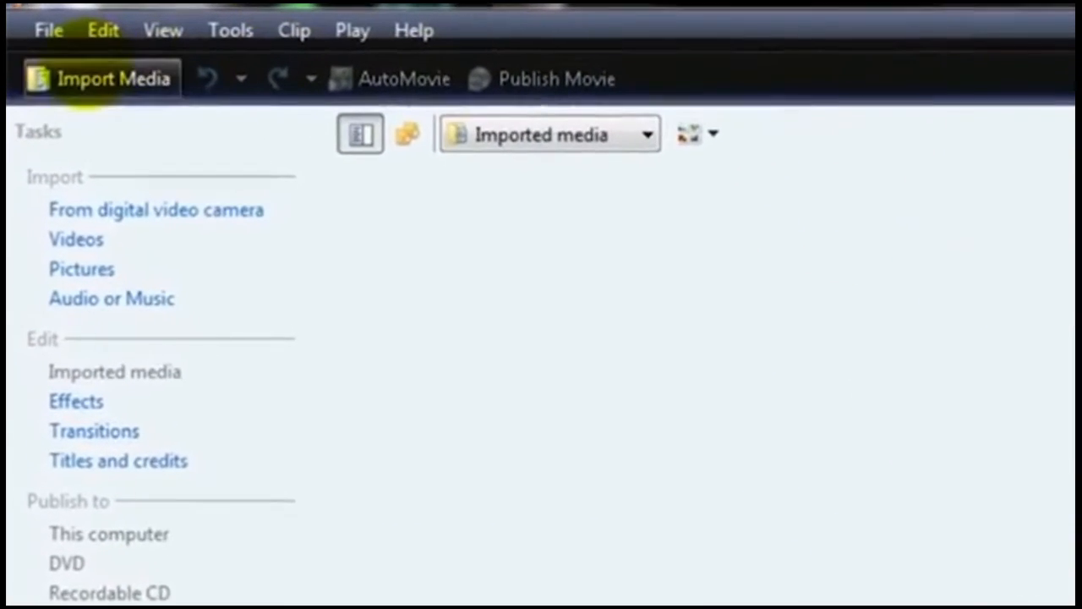
left_click(44, 30)
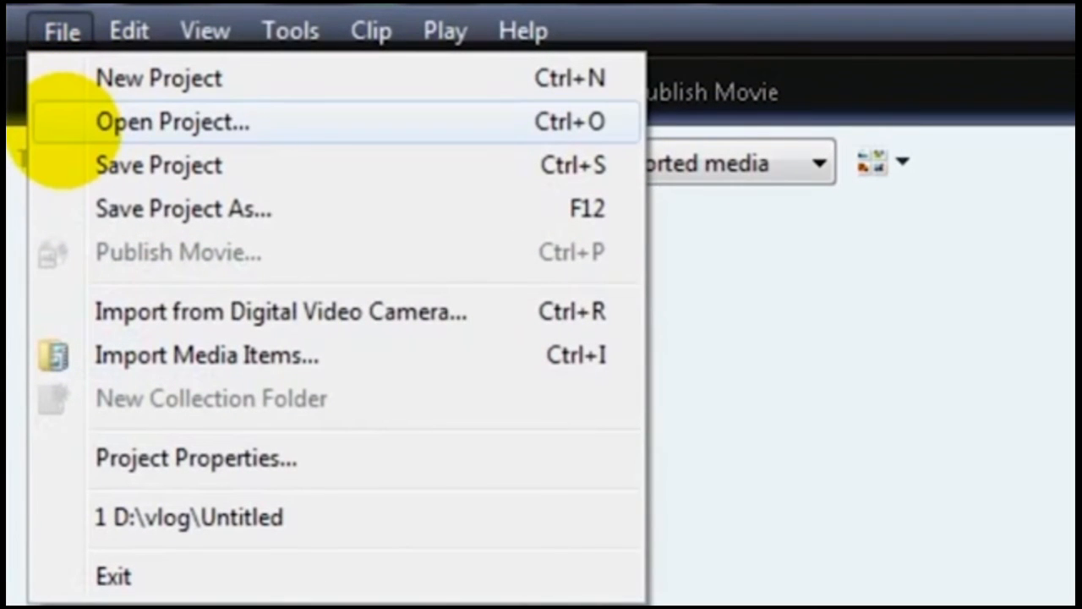
left_click(67, 355)
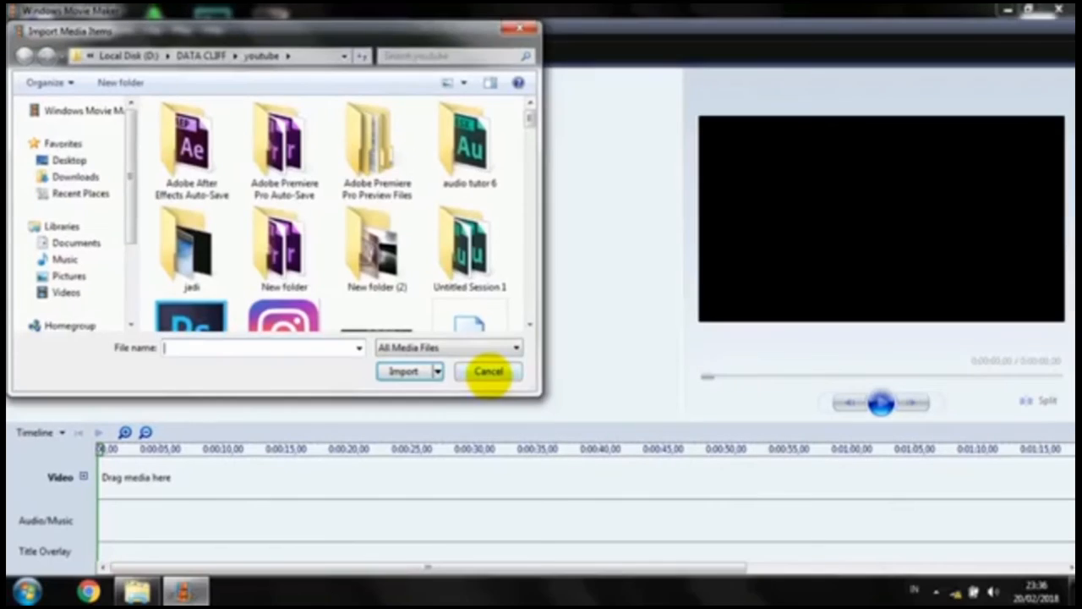
left_click(733, 538)
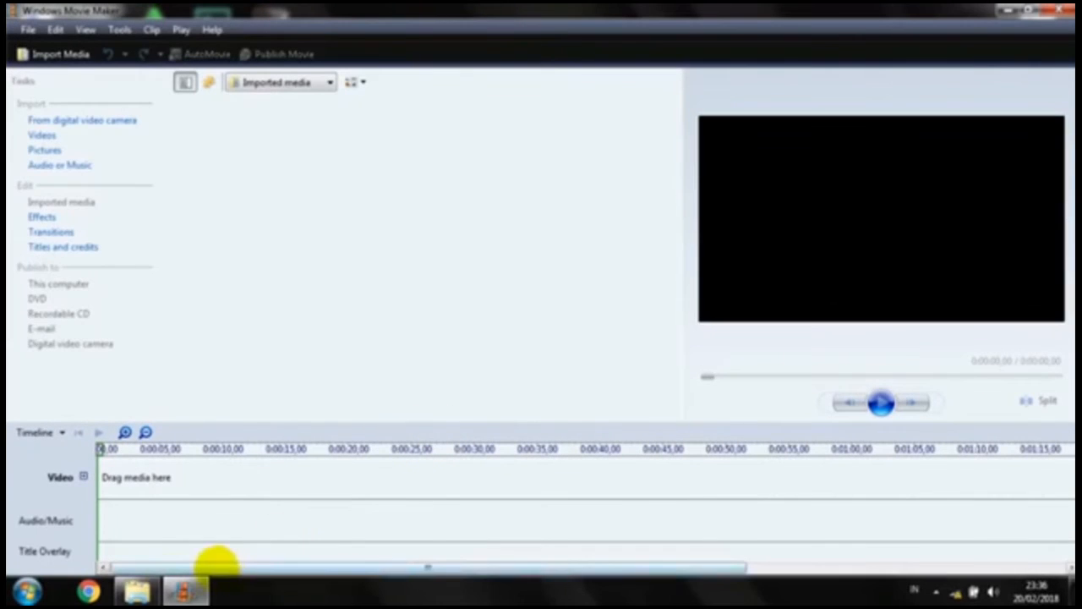
Step: Import the sunset lake time lapse and Golden Wheat video clips from the youtube folder into the project's imported media
left_click(138, 589)
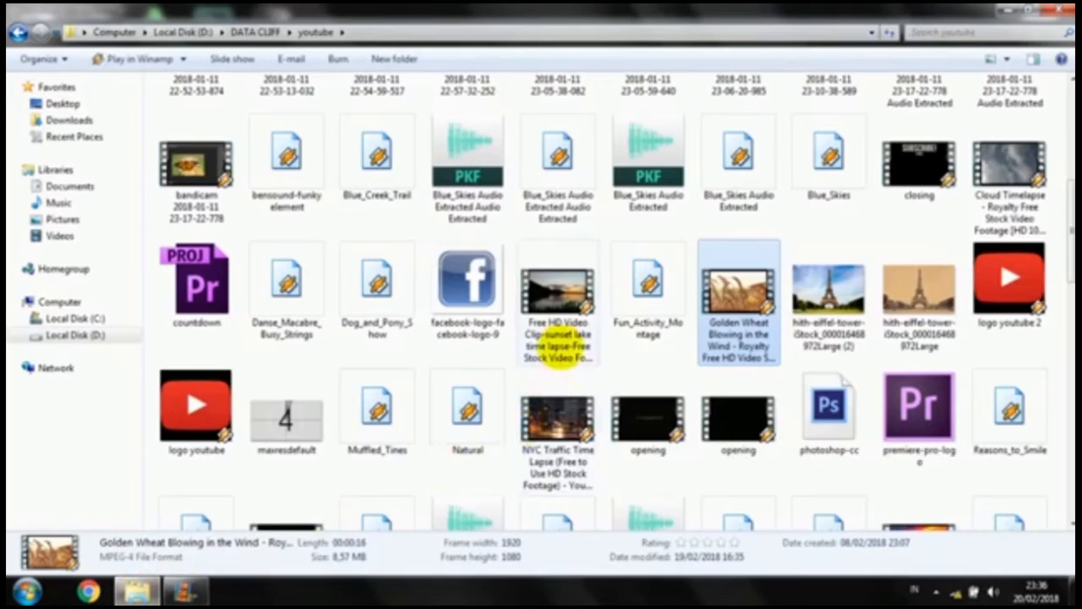
left_click(560, 347)
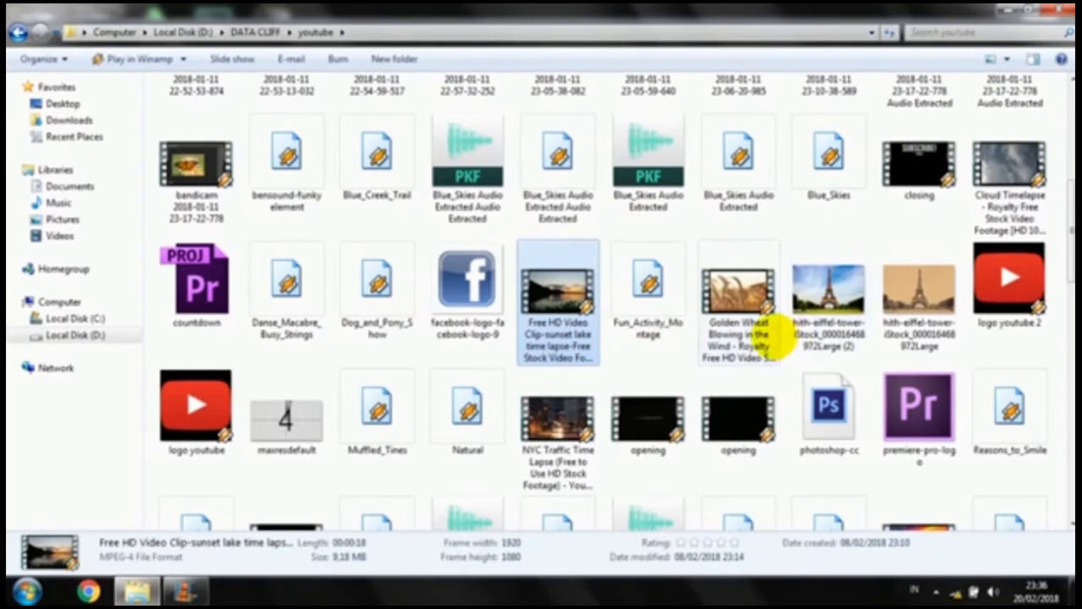
left_click(748, 338, "shift")
left_click_drag(739, 337, 279, 355)
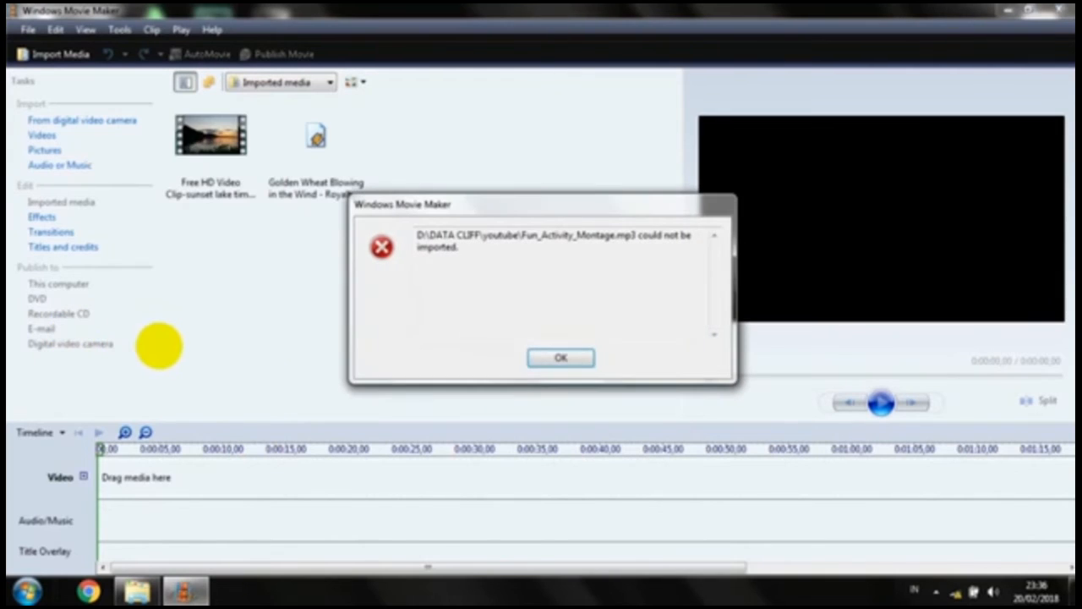
left_click(561, 357)
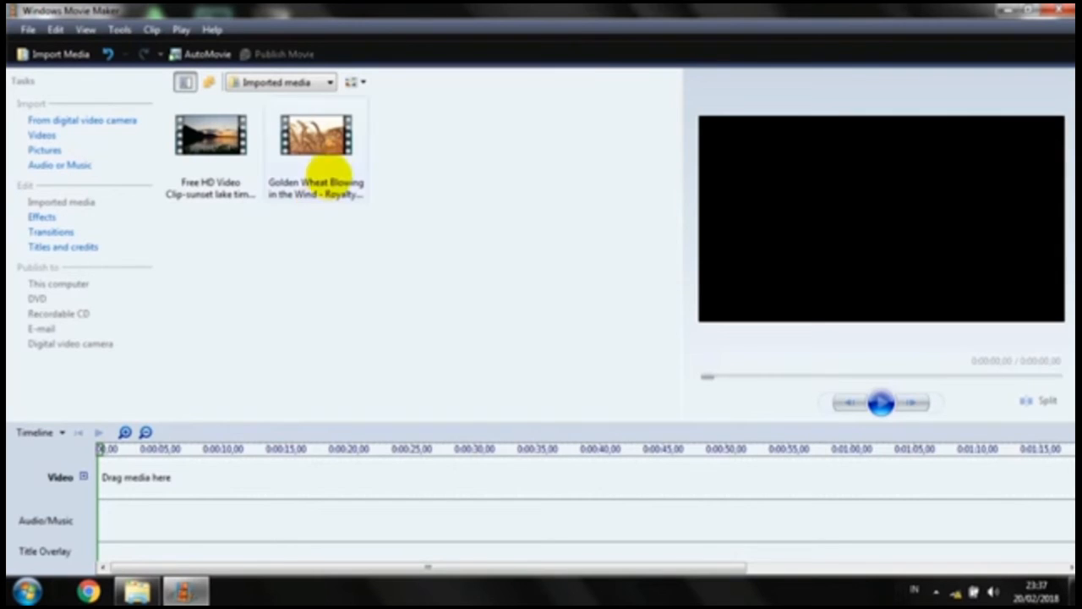
Step: Place the Golden Wheat clip at the start of the Video track, followed directly by the sunset lake clip
left_click(325, 165)
left_click_drag(325, 165, 106, 464)
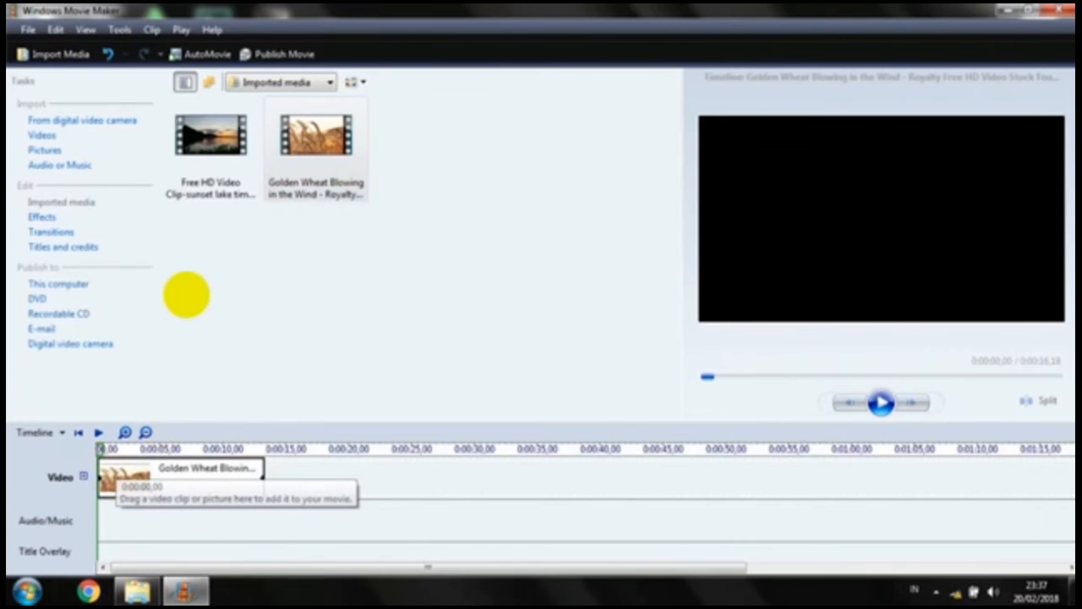
left_click_drag(223, 174, 321, 478)
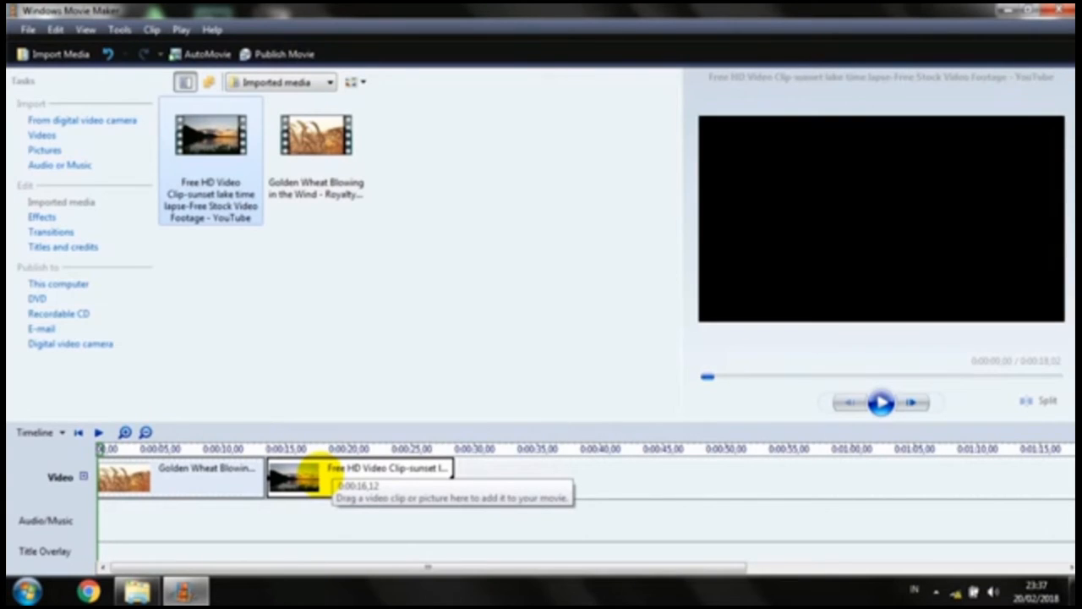
left_click_drag(322, 476, 322, 476)
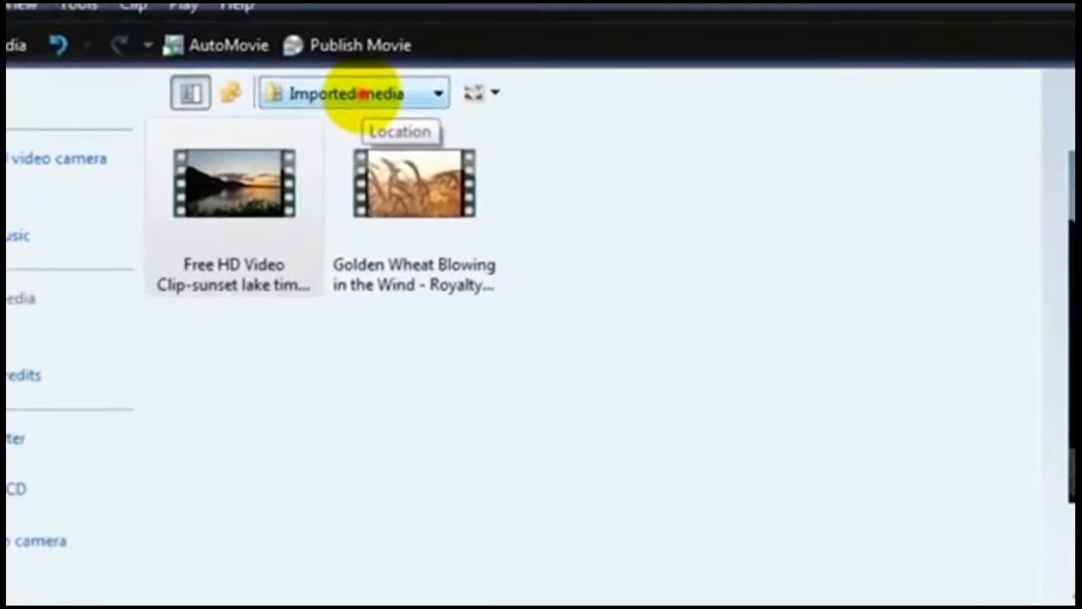
Step: Apply the Grayscale effect to the Golden Wheat clip on the timeline
left_click(281, 84)
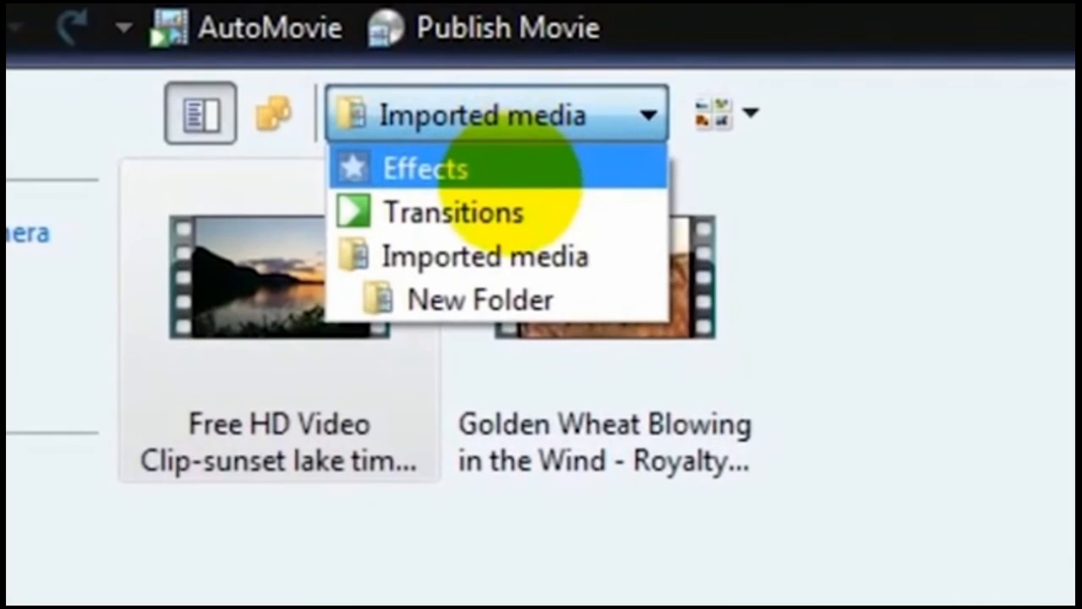
left_click(509, 173)
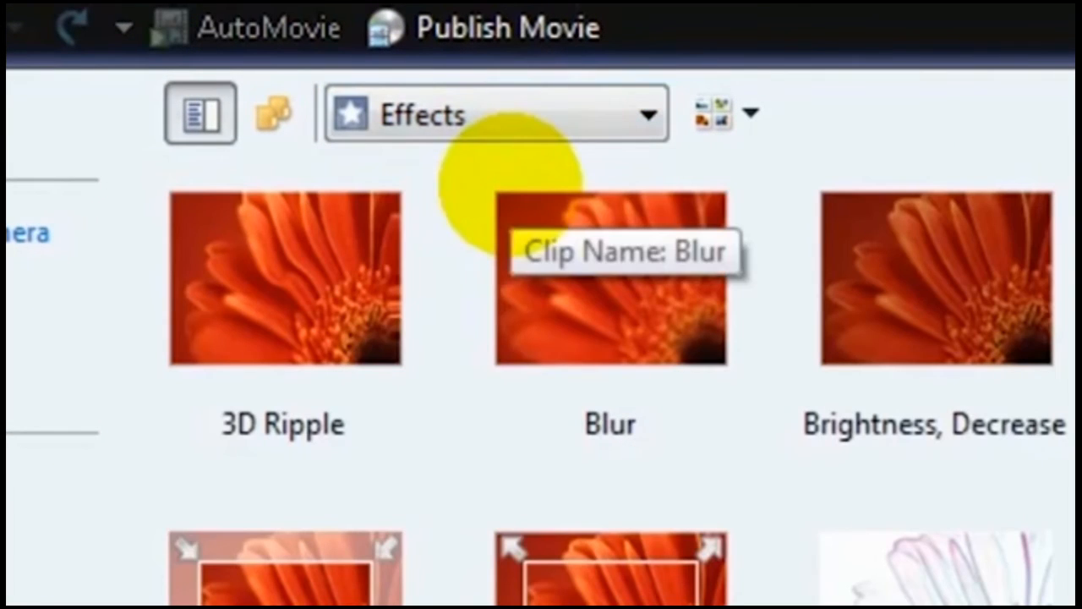
scroll(609, 380, "down", 5)
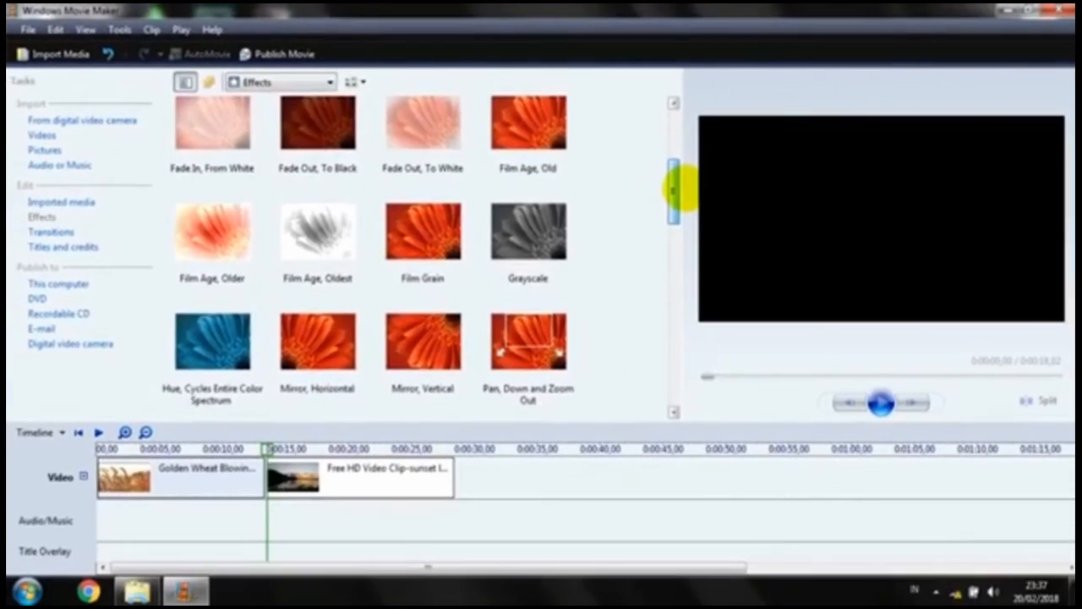
left_click_drag(674, 190, 677, 183)
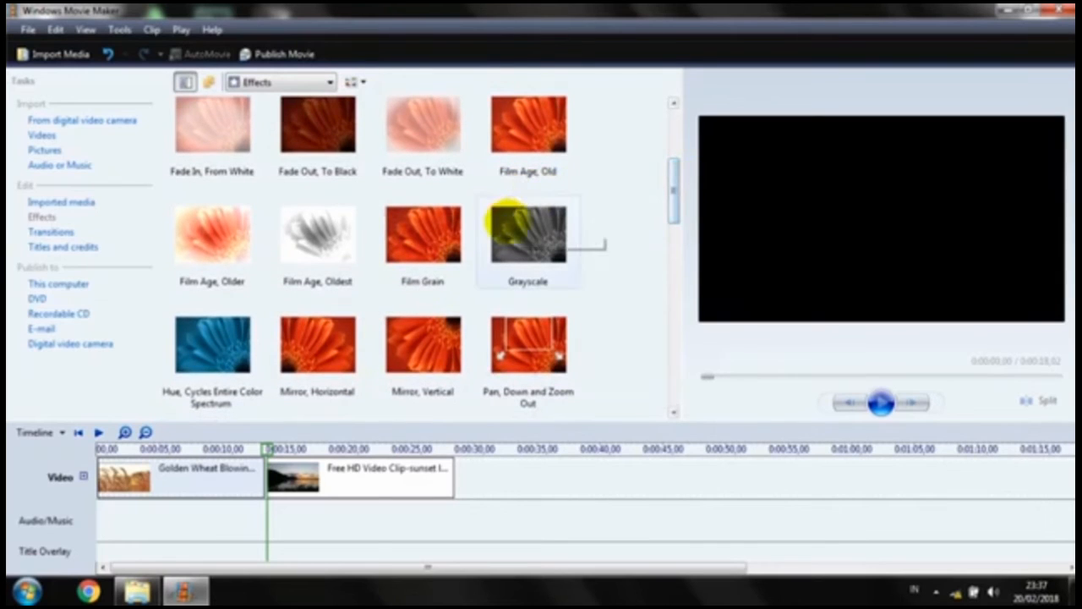
left_click(507, 228)
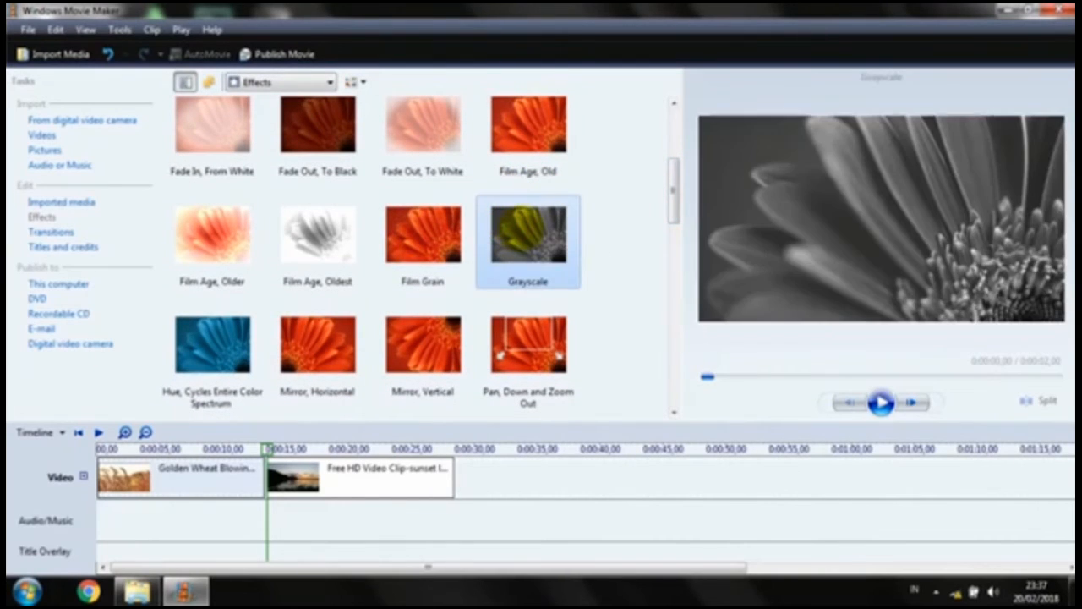
left_click_drag(519, 239, 207, 467)
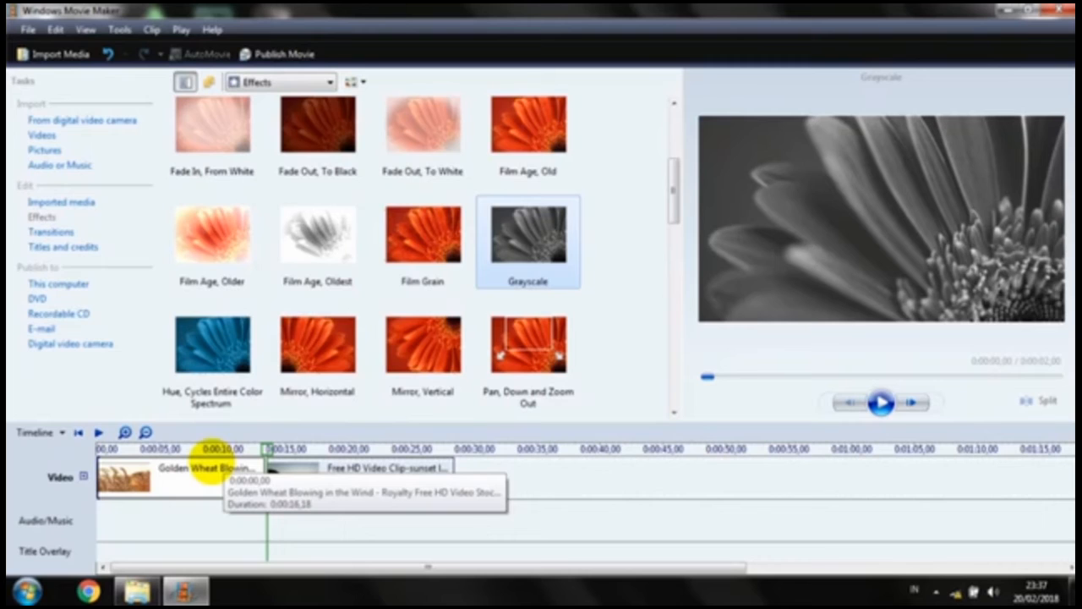
left_click_drag(211, 462, 211, 462)
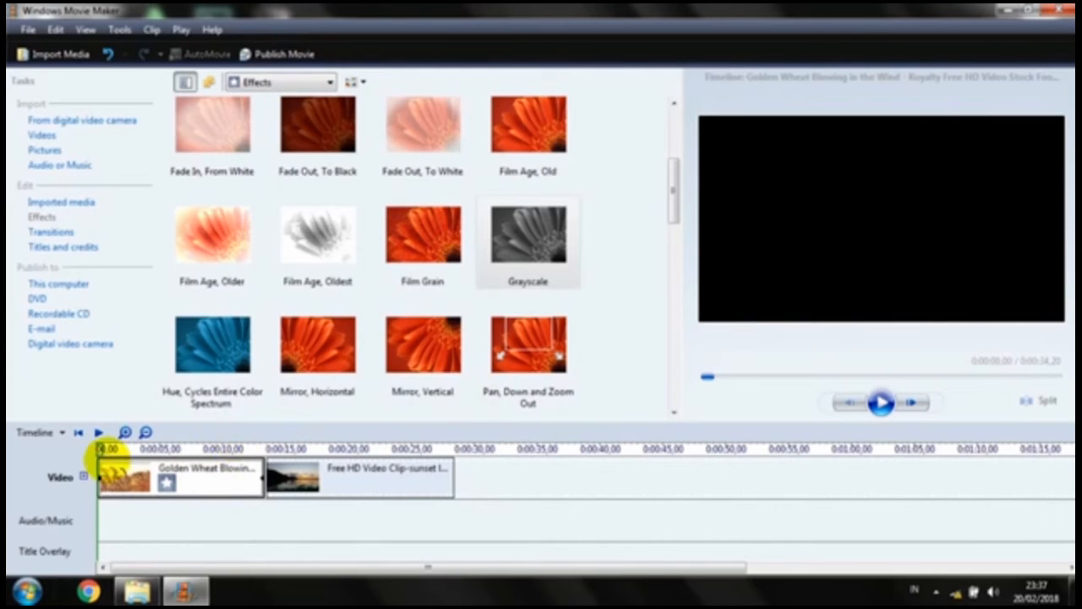
Step: Preview the Golden Wheat clip with its effect from about 2 seconds into the timeline, and stop playback
left_click_drag(98, 448, 120, 448)
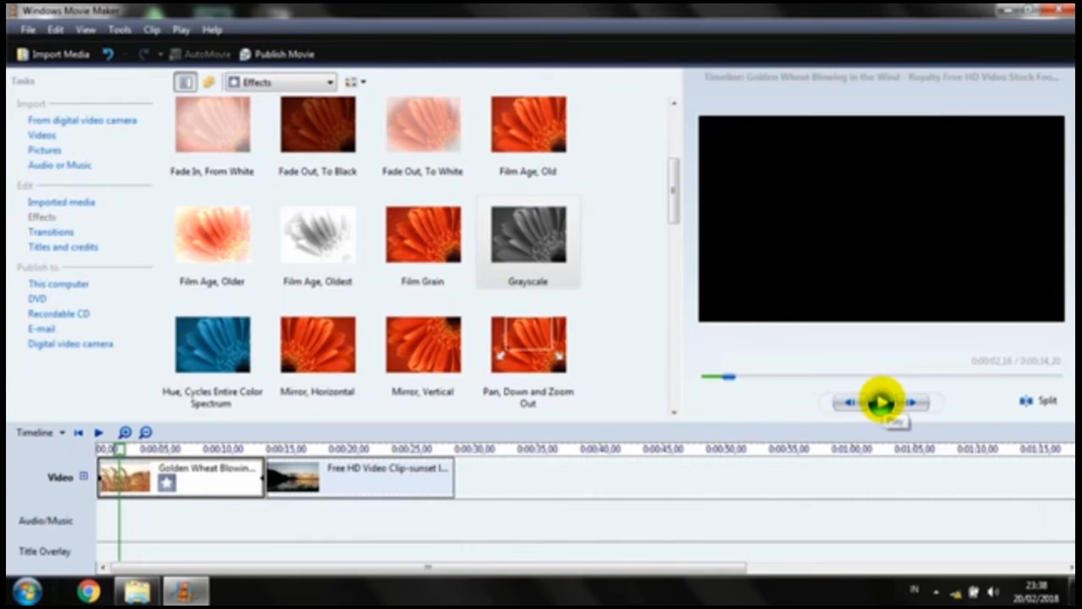
left_click(880, 403)
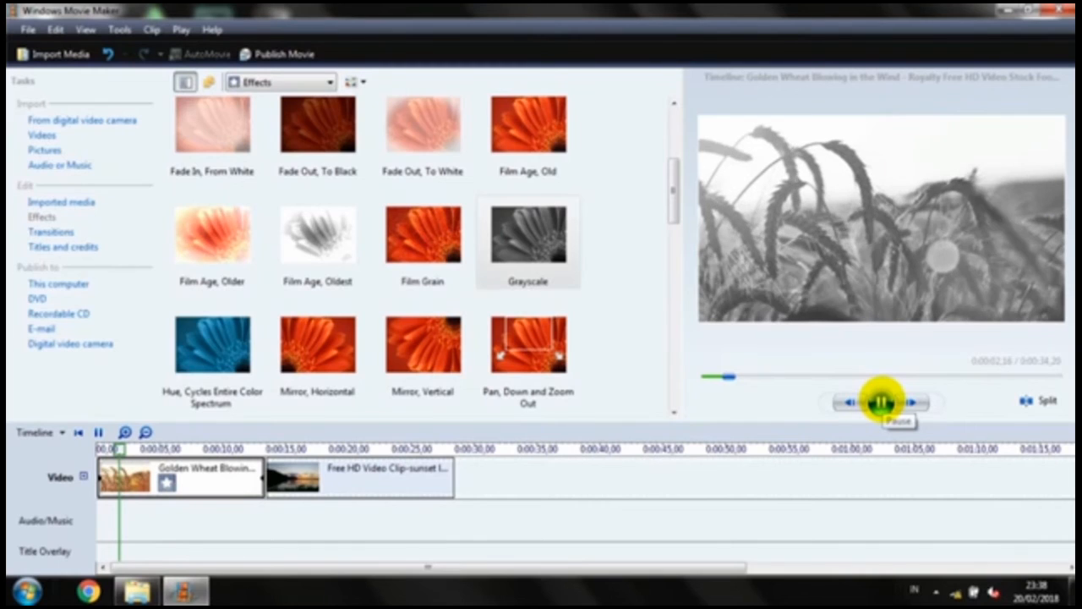
left_click(880, 403)
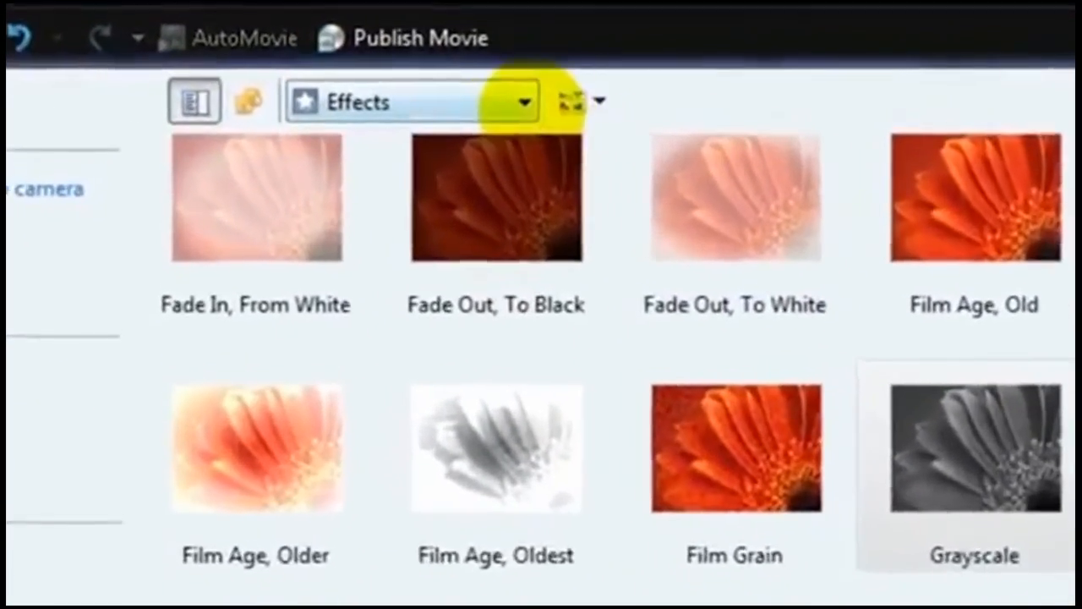
Step: Add the Diagonal, Box Out transition between the Golden Wheat clip and the sunset lake clip
left_click(524, 102)
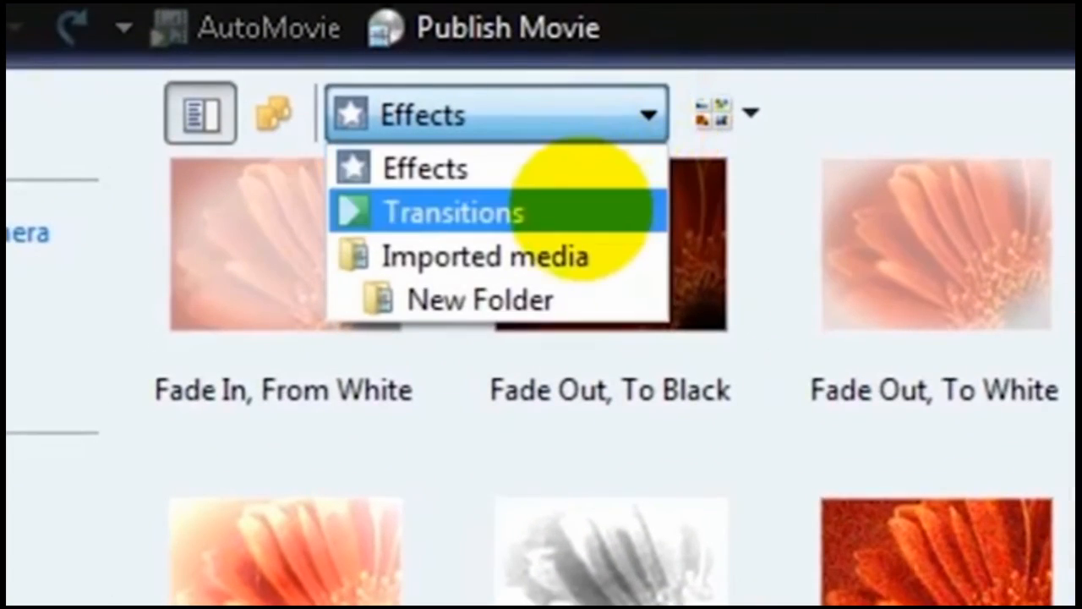
left_click(582, 210)
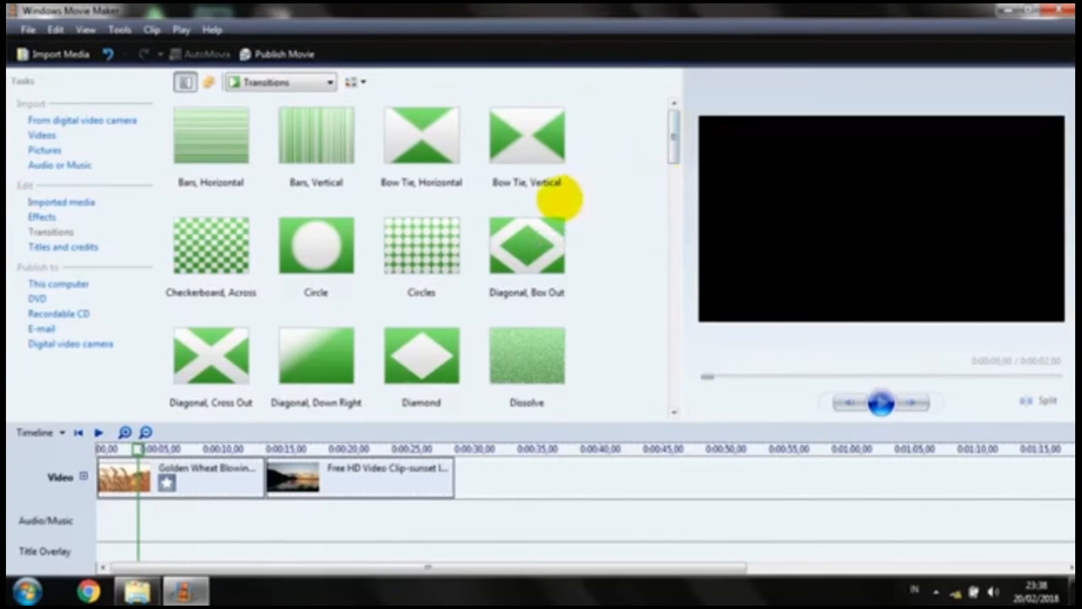
left_click(526, 239)
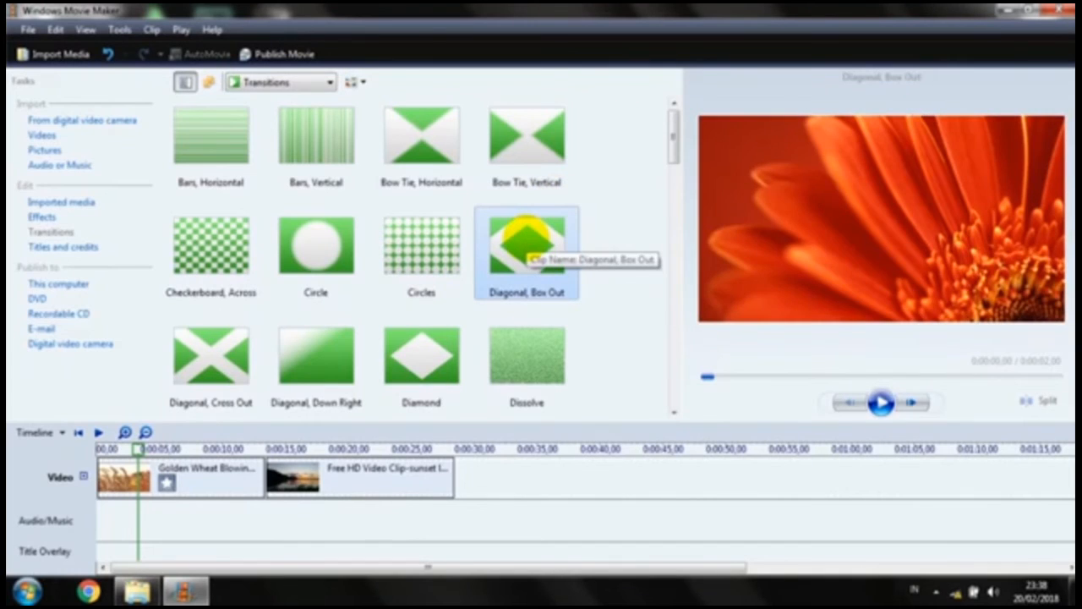
mouse_move(524, 235)
left_mouse_down()
mouse_move(381, 321)
mouse_move(348, 381)
mouse_move(278, 461)
left_mouse_up()
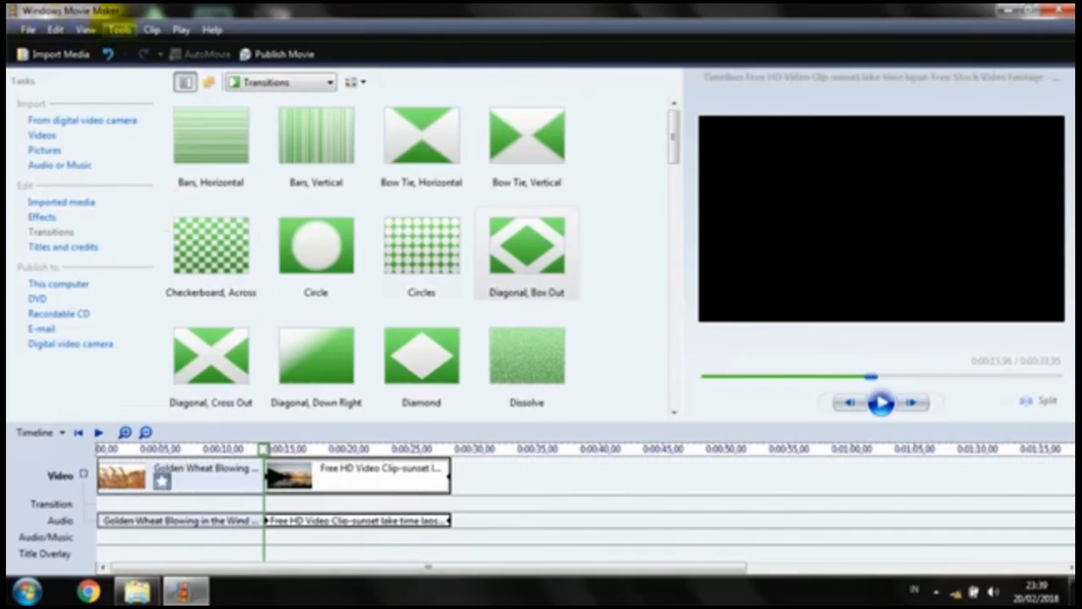
Step: Add a title at the beginning of the movie with the creator's full name as its text
left_click(119, 29)
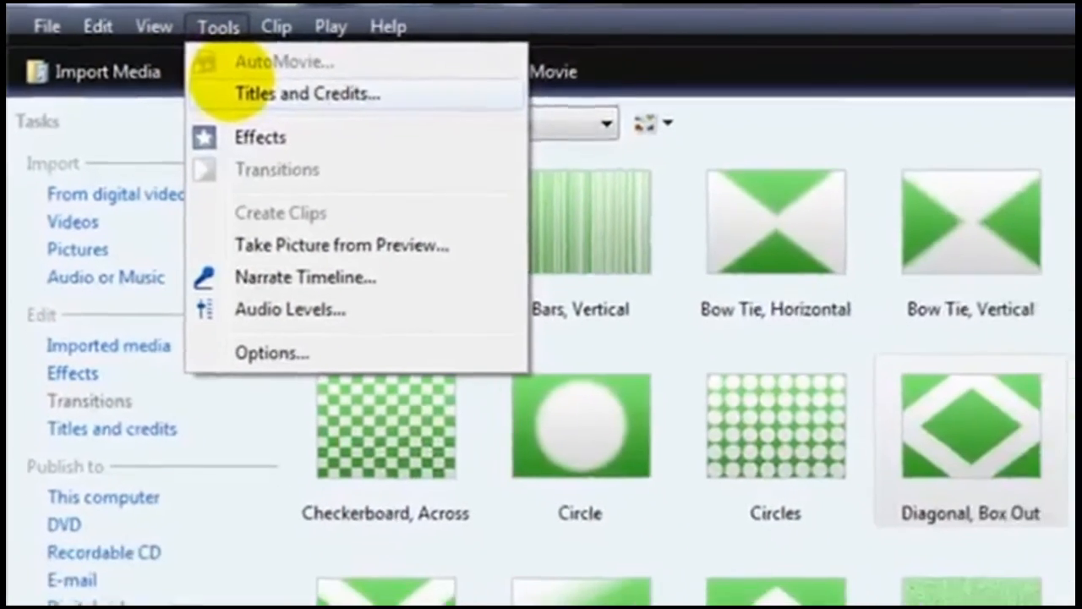
left_click(275, 94)
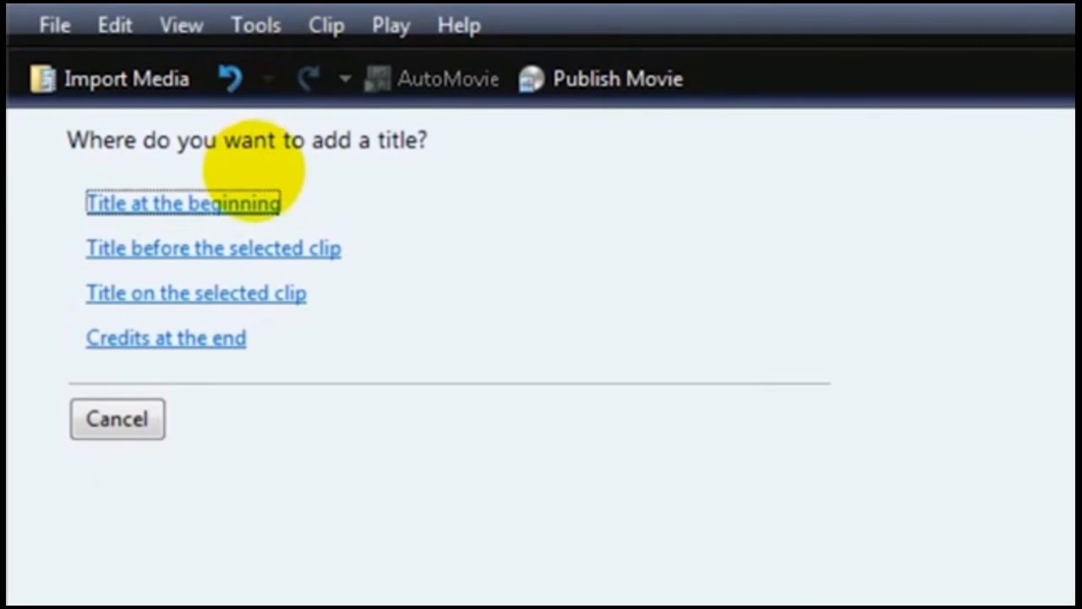
left_click(254, 201)
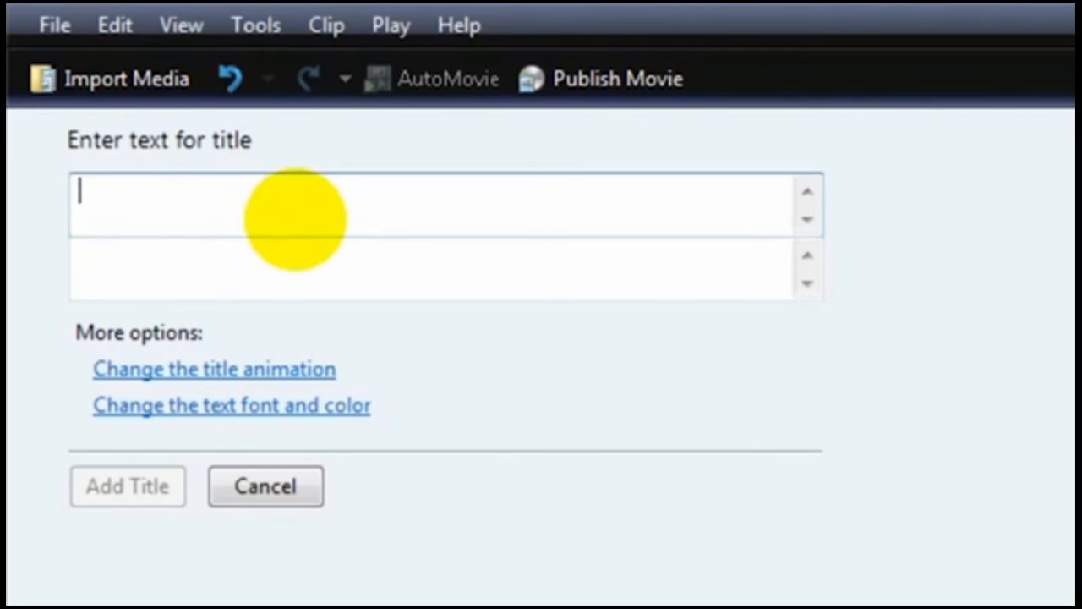
type("cliff ")
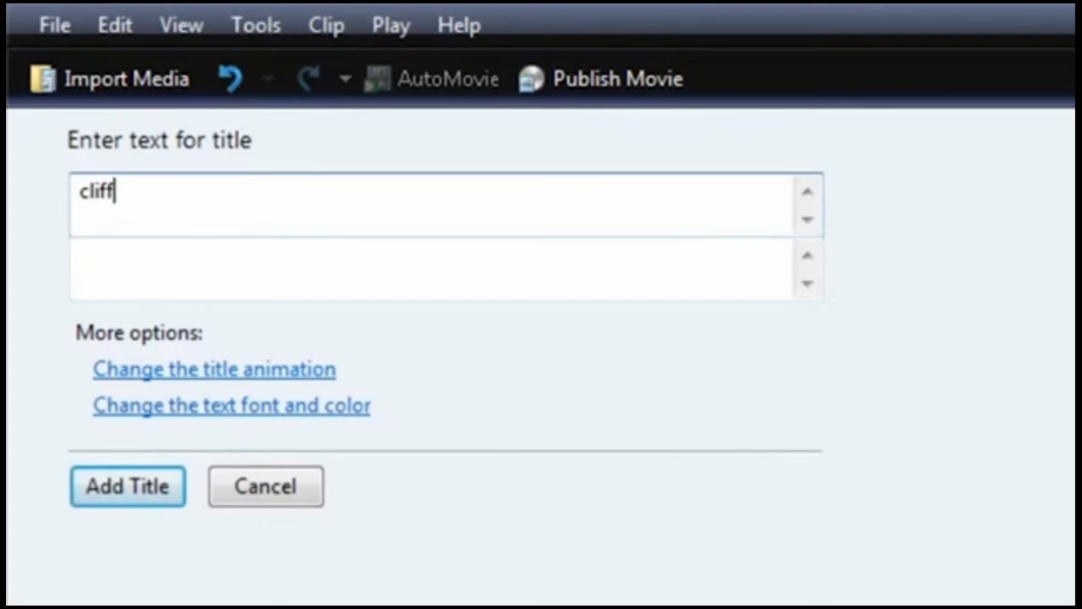
type("yehe")
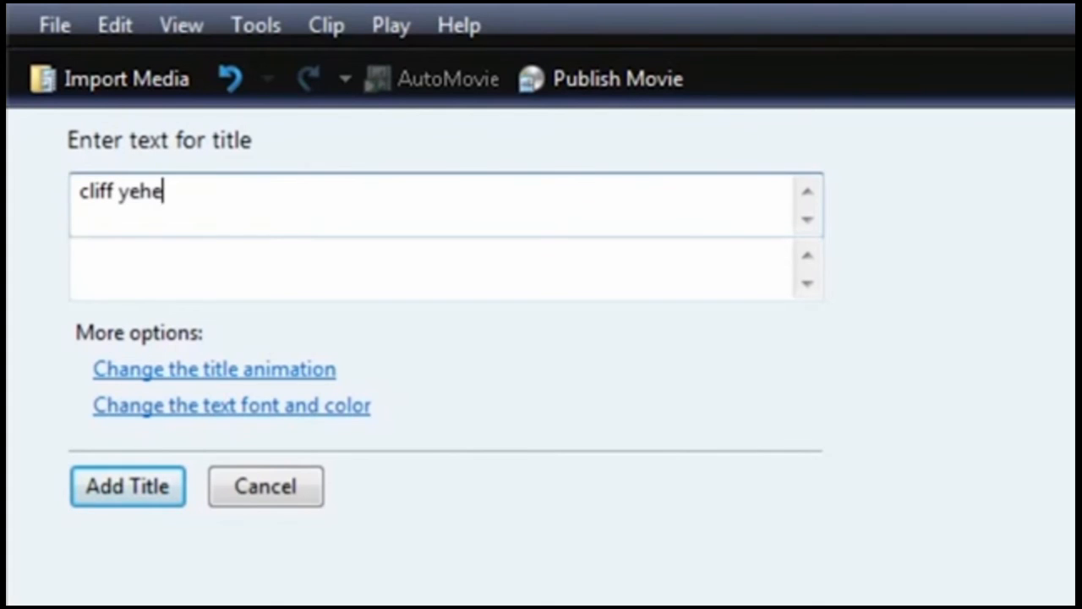
type("zkiel")
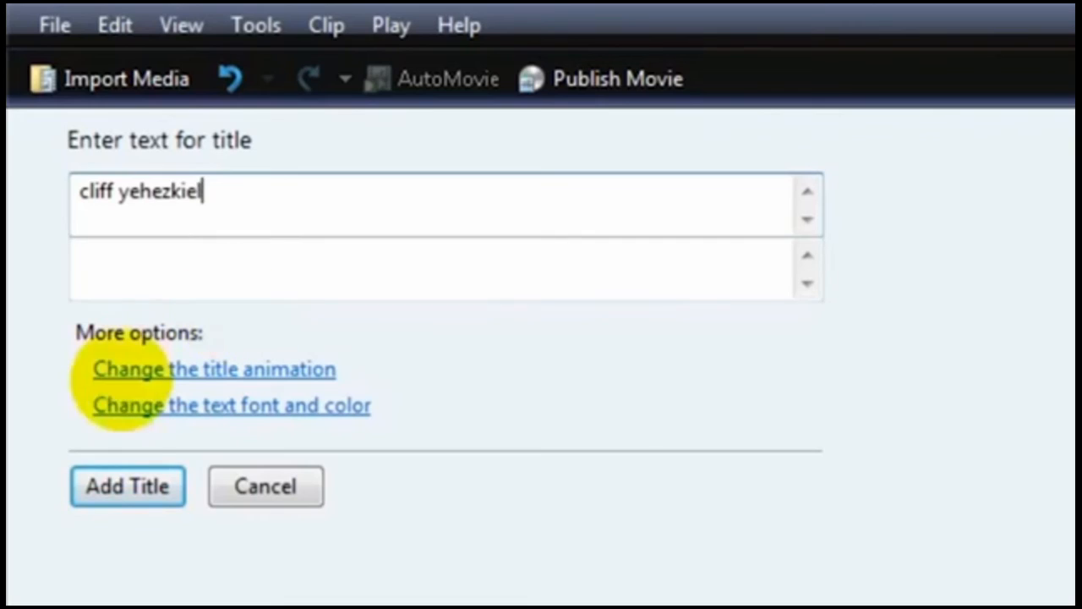
left_click(127, 486)
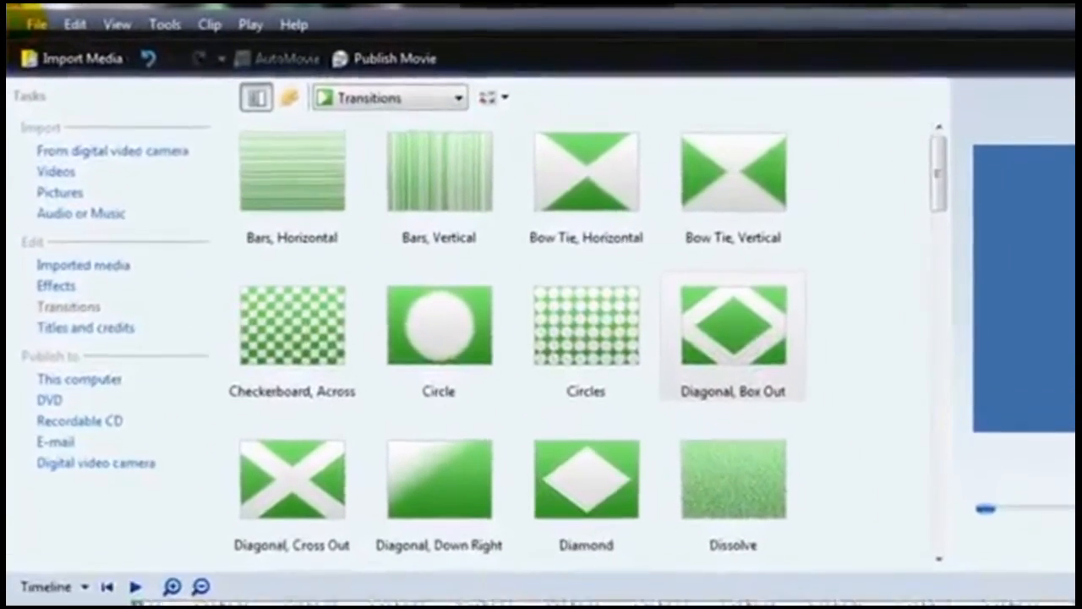
Step: Start publishing the movie to this computer, keeping the file name movie_0001 and the D:\ location
left_click(29, 28)
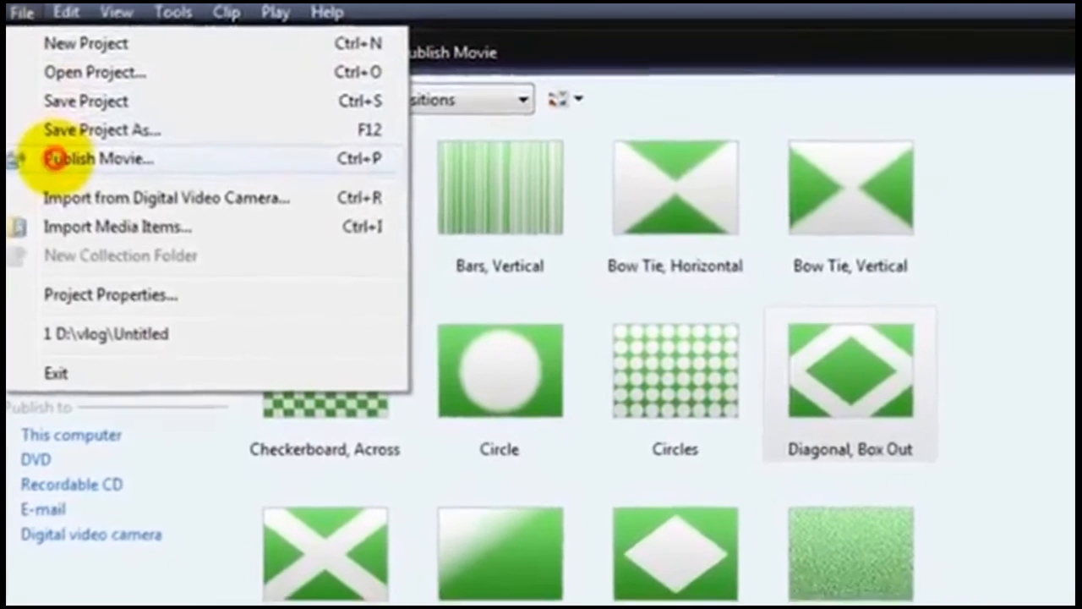
left_click(85, 171)
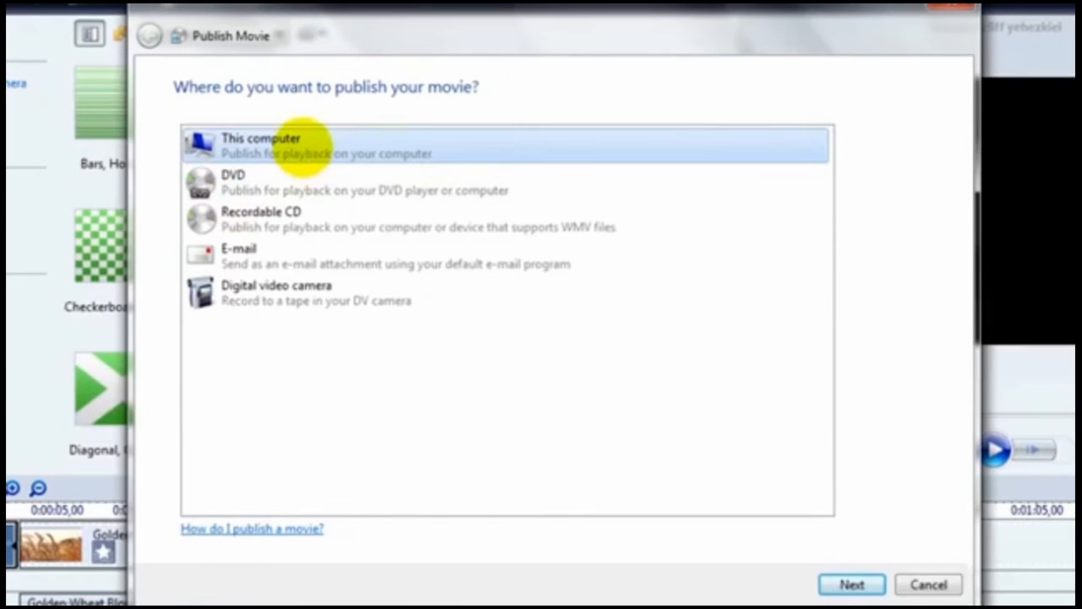
left_click(852, 584)
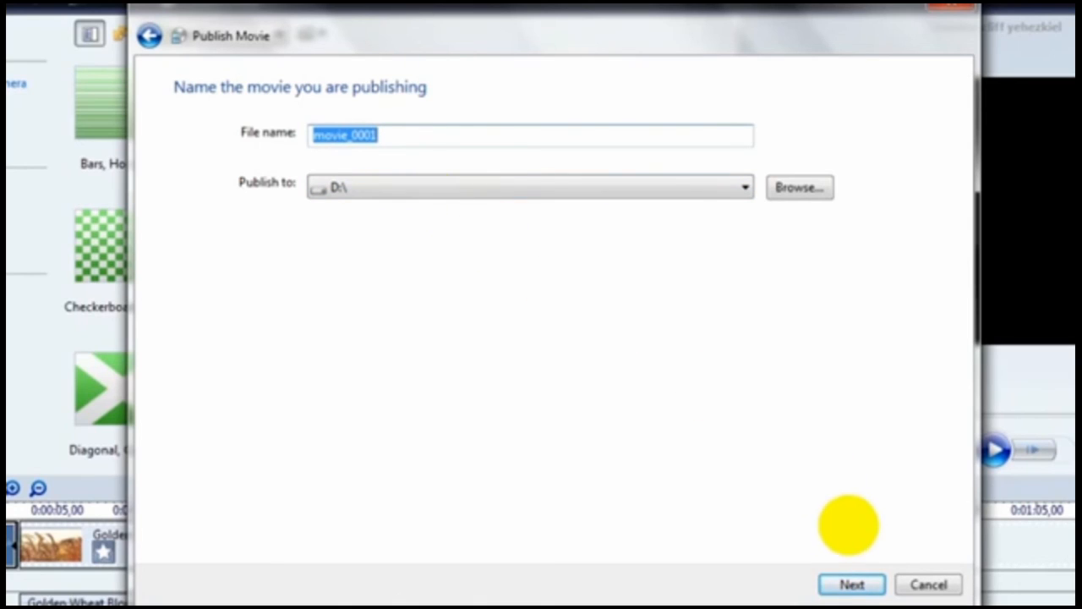
left_click(851, 584)
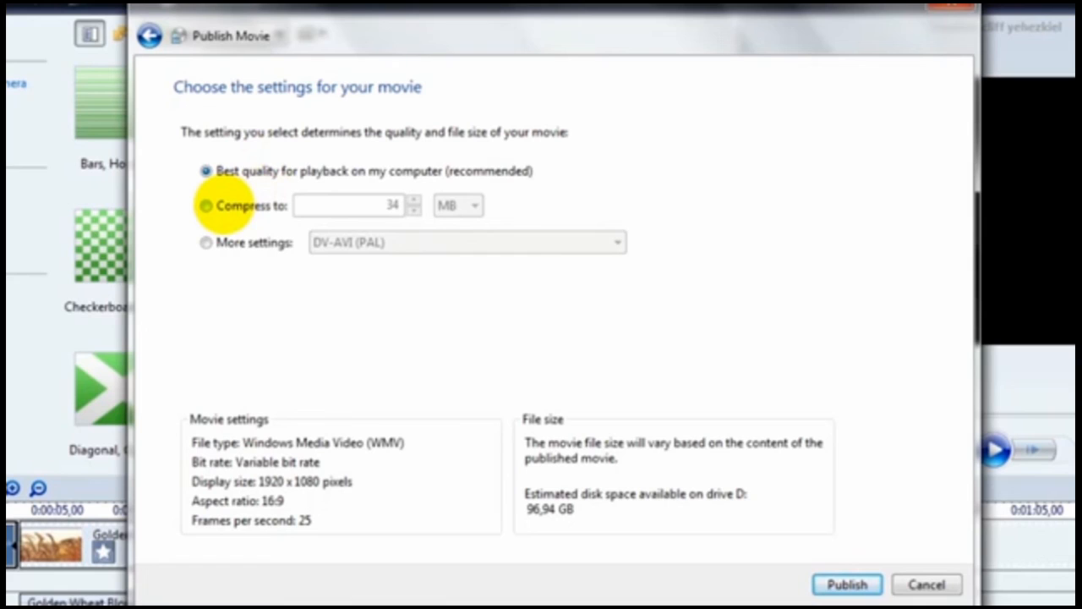
Step: Try the Compress to option and the More settings option for the movie, and view the available output formats
left_click(221, 203)
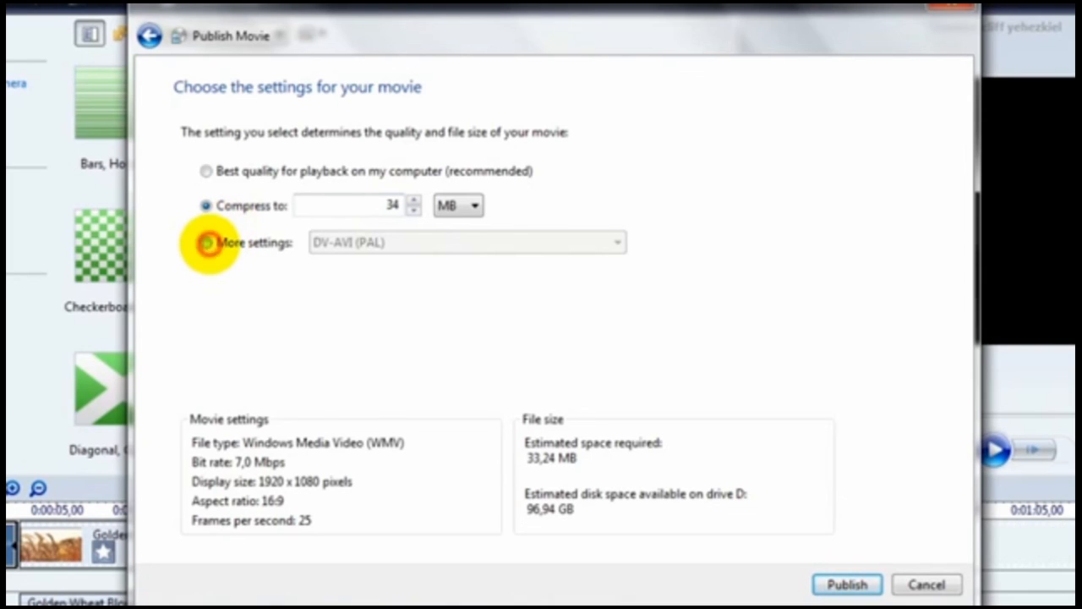
left_click(207, 243)
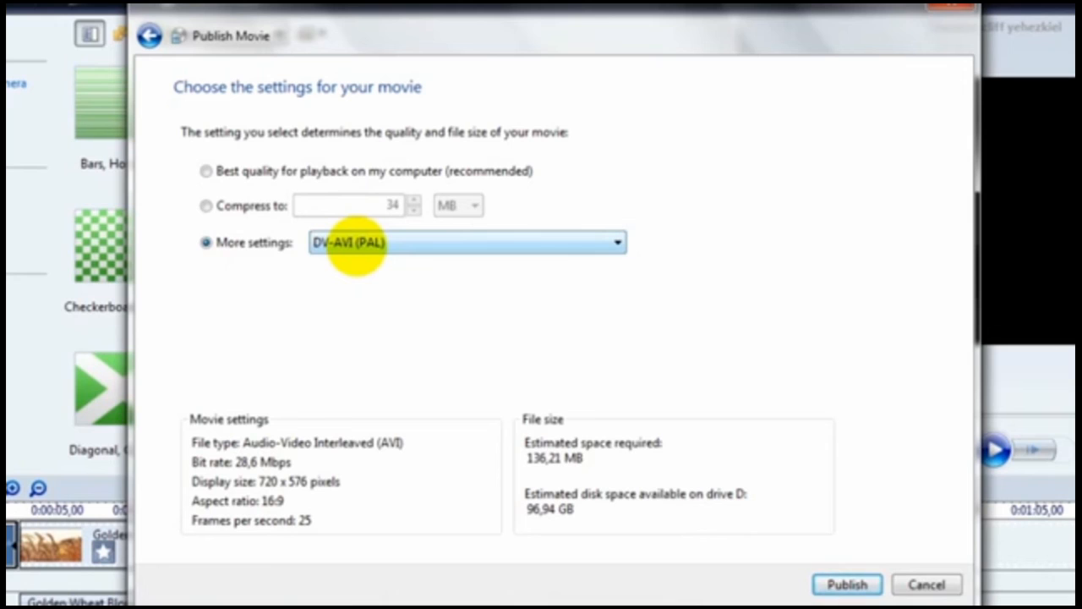
left_click(350, 243)
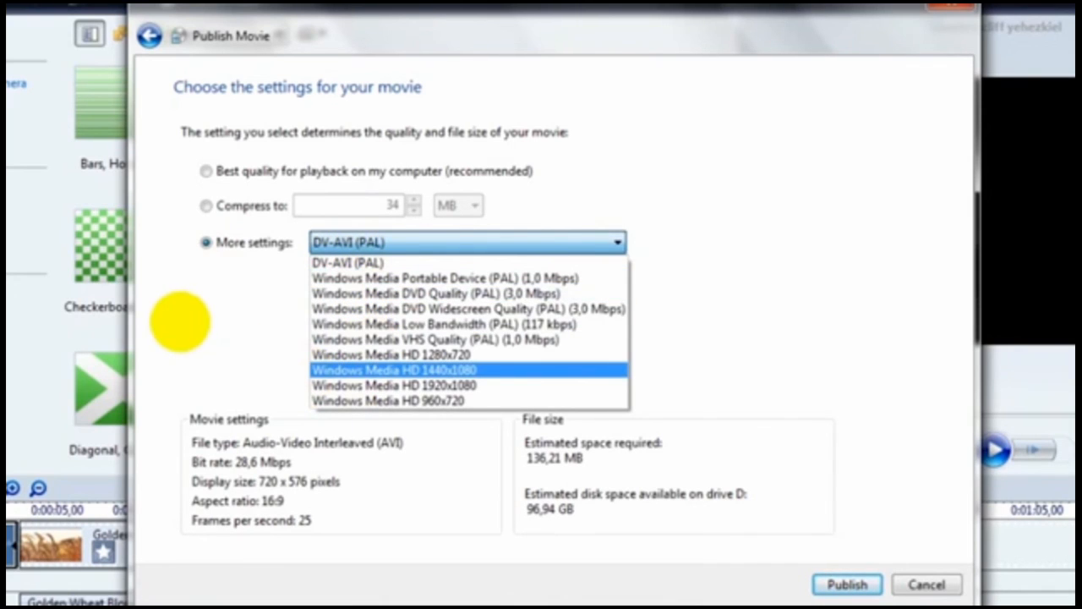
left_click(201, 311)
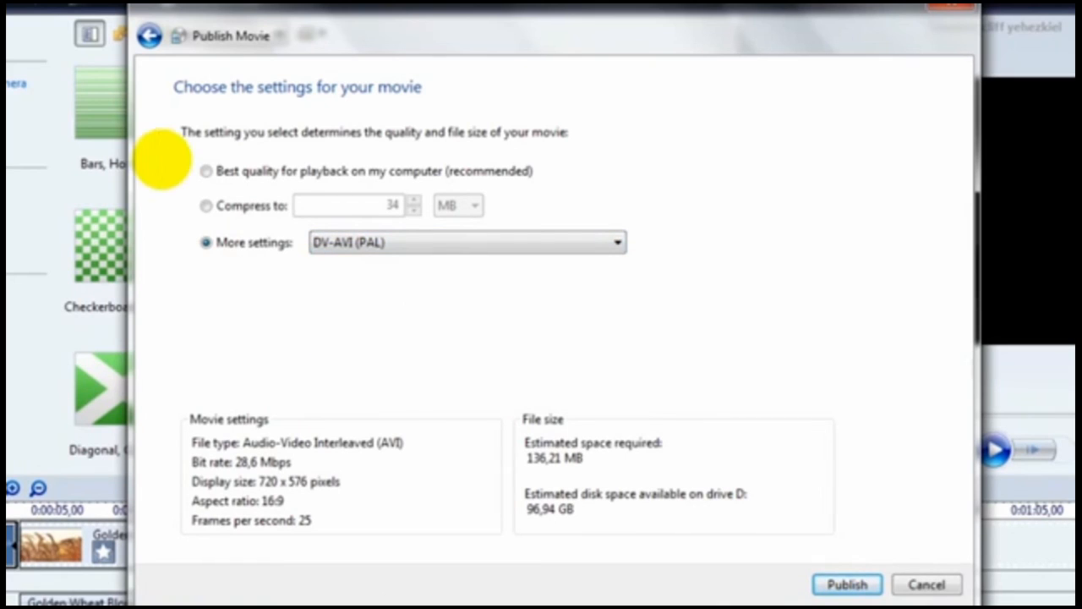
Step: Choose best quality for playback on the computer and publish the movie
left_click(207, 171)
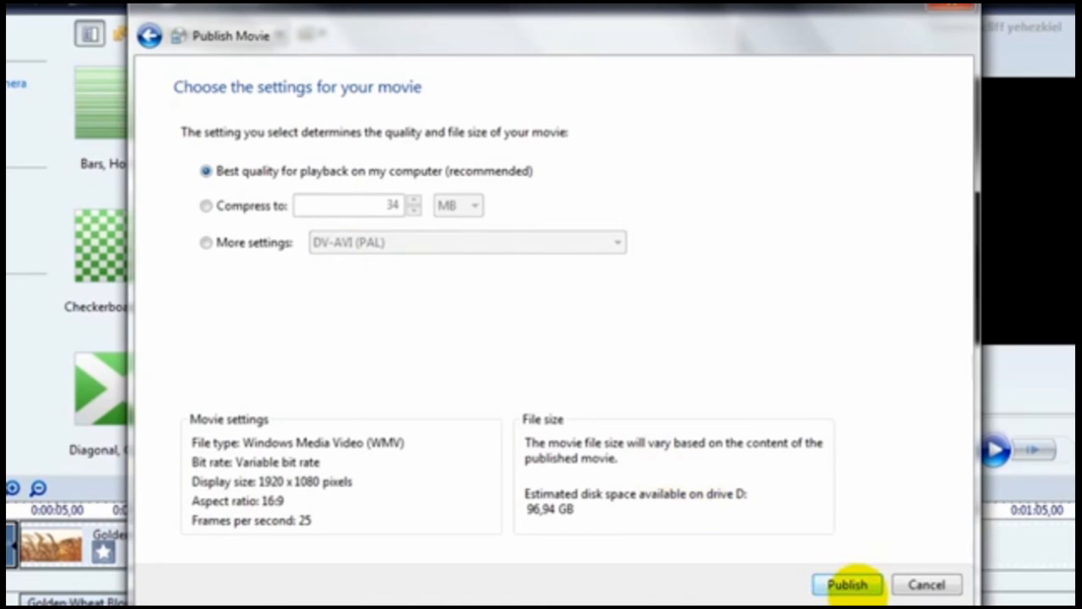
left_click(848, 584)
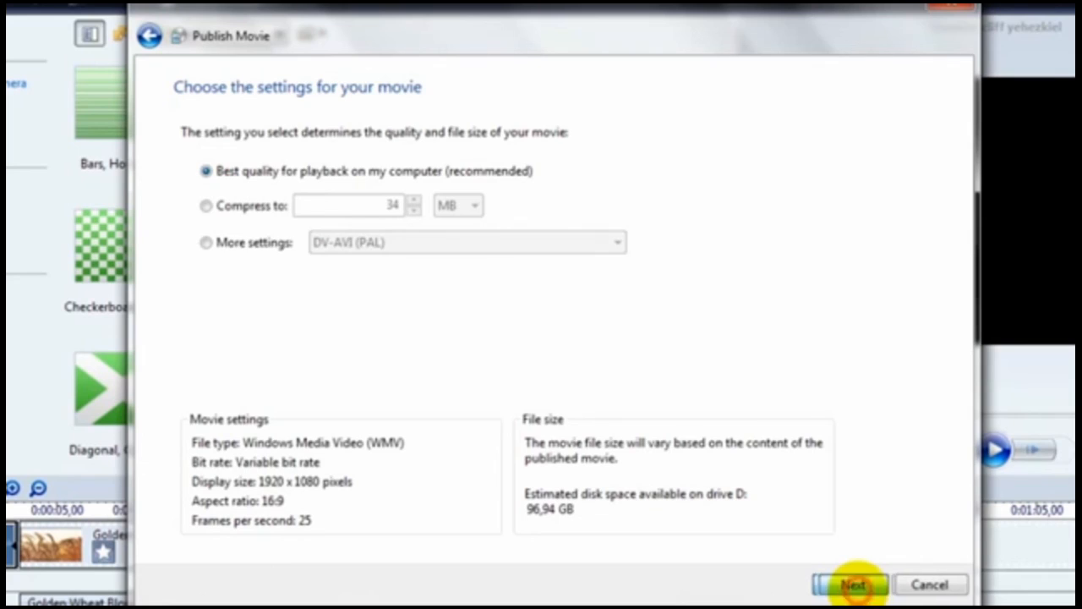